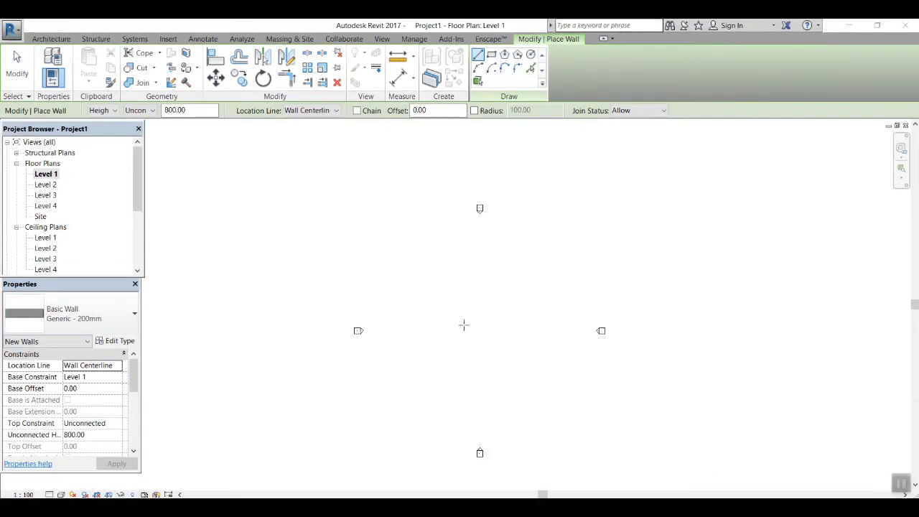
Set the wall location line to Wall Centerline and draw a straight vertical wall about 2300 long between the elevation markers.
scroll(470, 362, "up", 1)
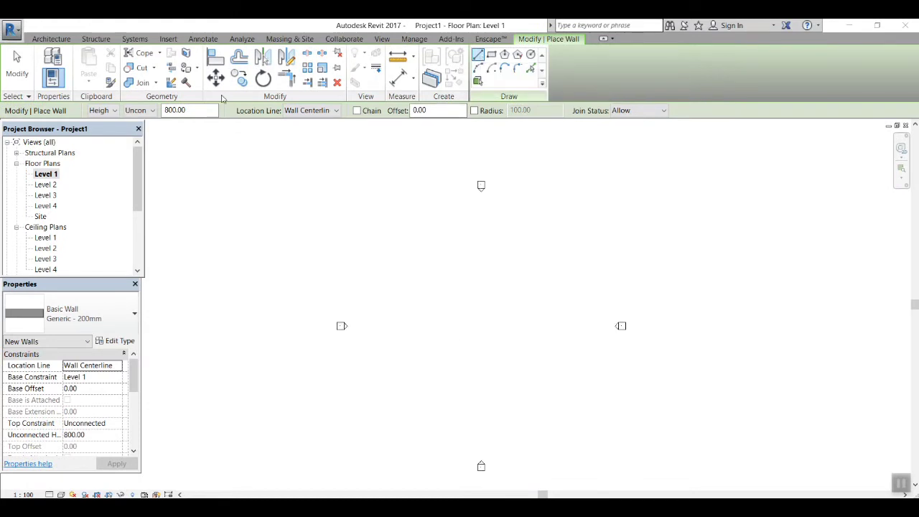
left_click(334, 112)
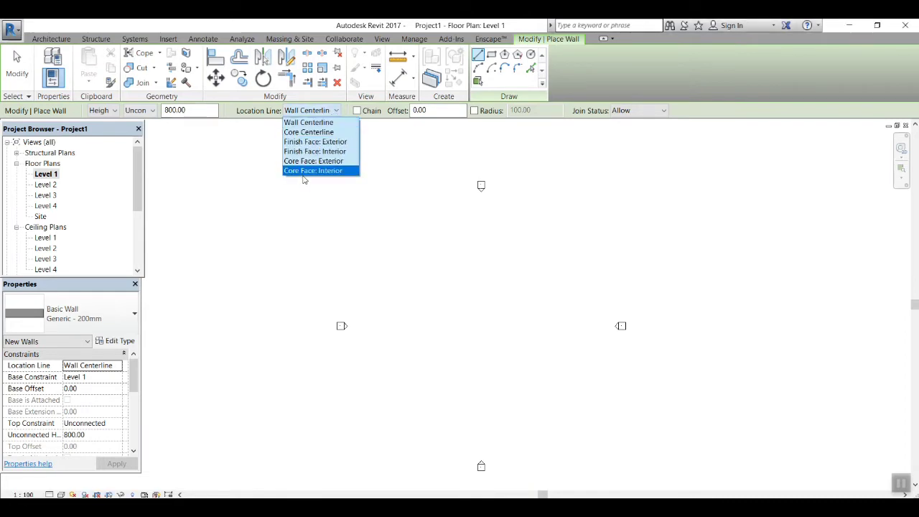
left_click(305, 122)
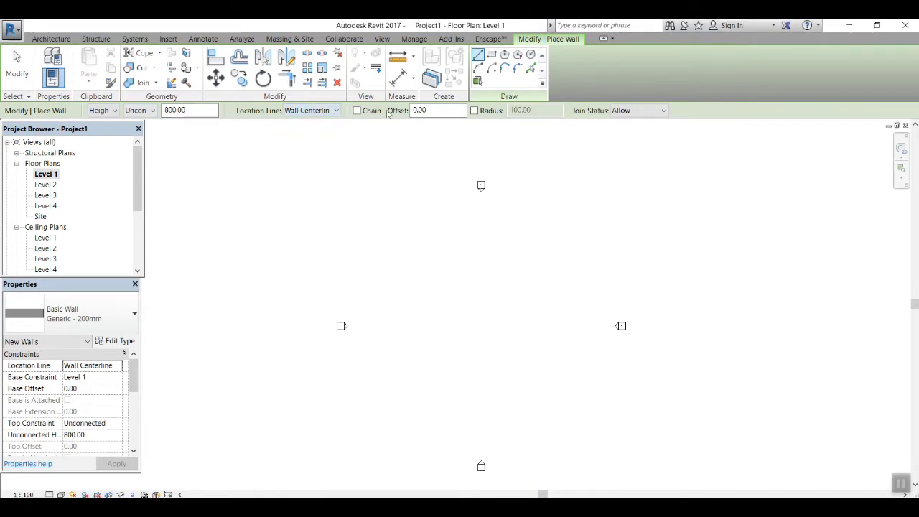
left_click(415, 383)
left_click(415, 259)
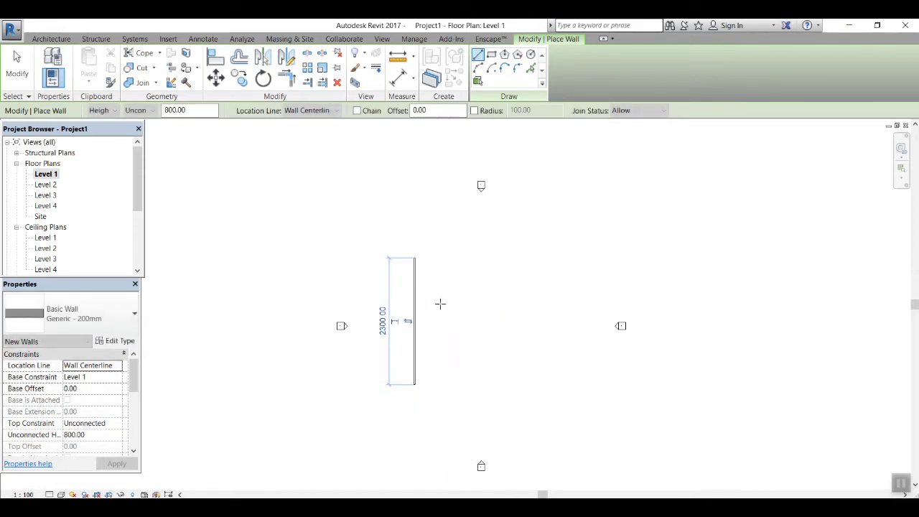
Draw a rectangle of walls about 1100 by 940 to the right of the vertical wall and end wall placement.
scroll(431, 305, "up", 3)
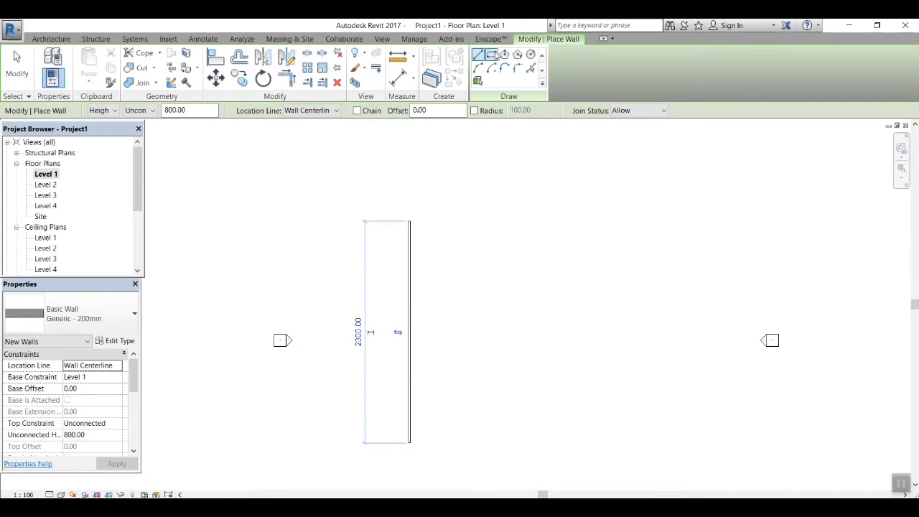
left_click(492, 55)
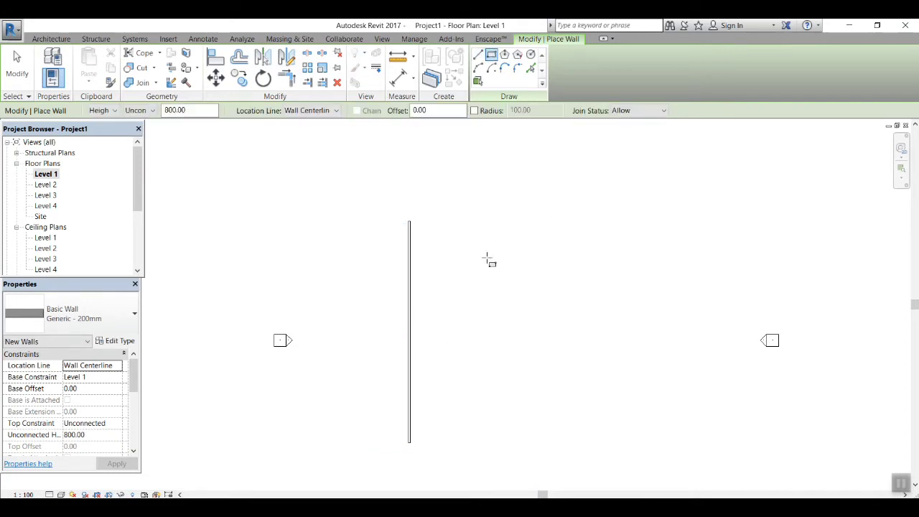
left_click(459, 227)
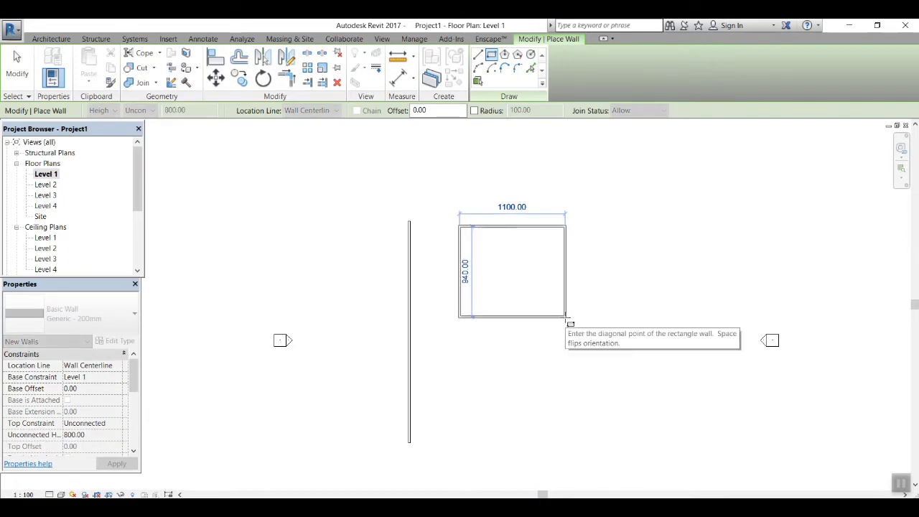
left_click(565, 317)
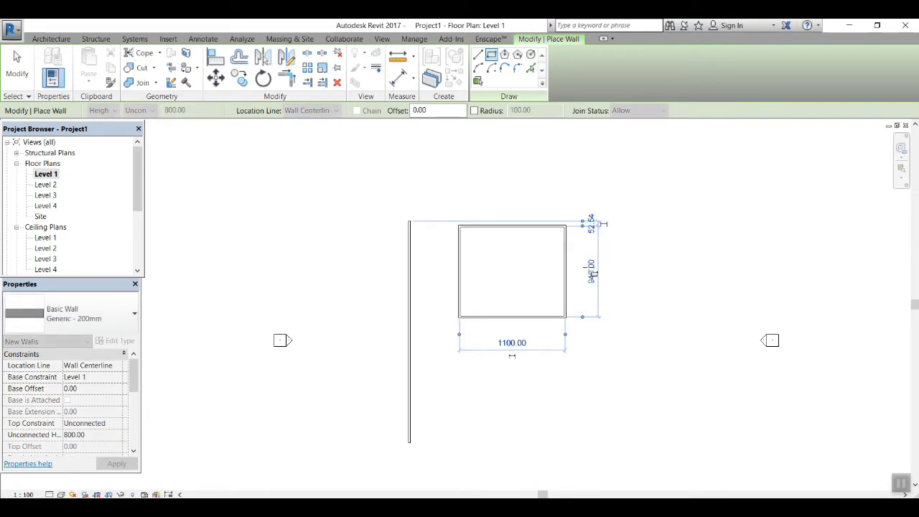
scroll(585, 267, "up", 2)
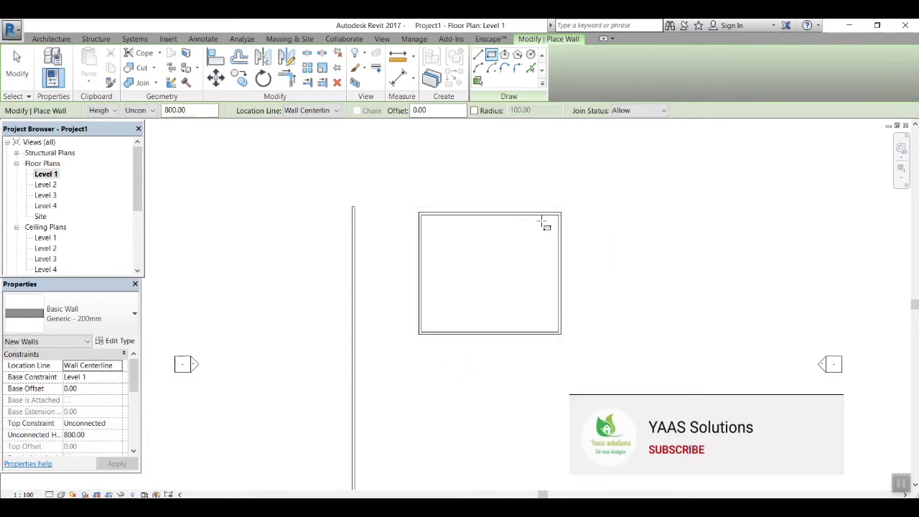
scroll(543, 224, "up", 1)
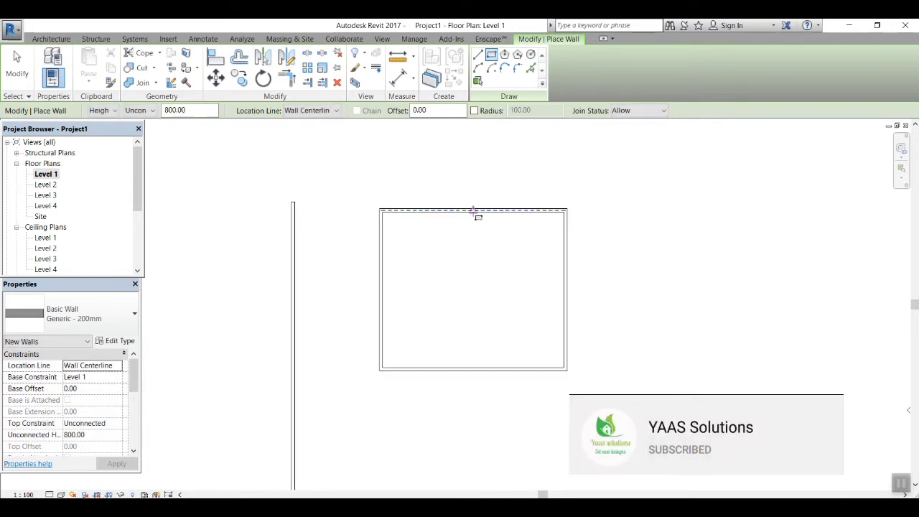
key("Escape")
key("Escape")
Move the rectangle's lower wall by setting its distance from the upper wall to 1500.
left_click(381, 292)
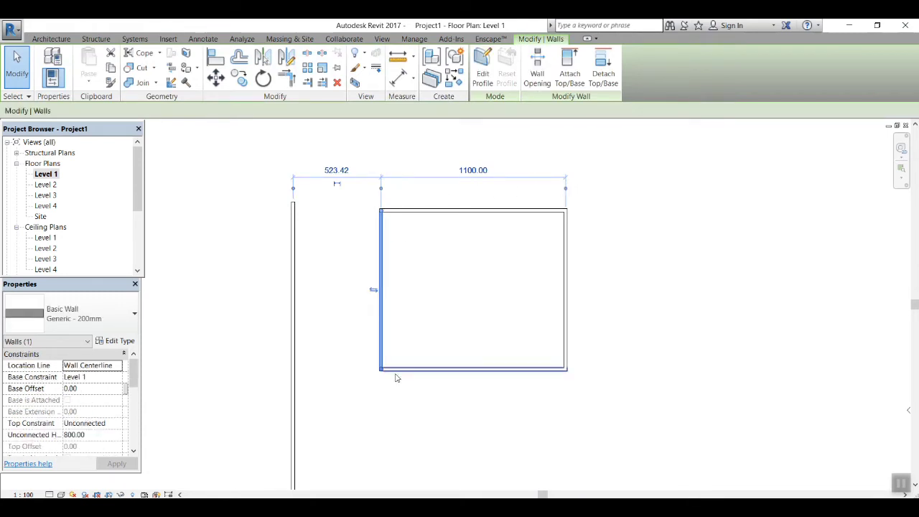
left_click(426, 369)
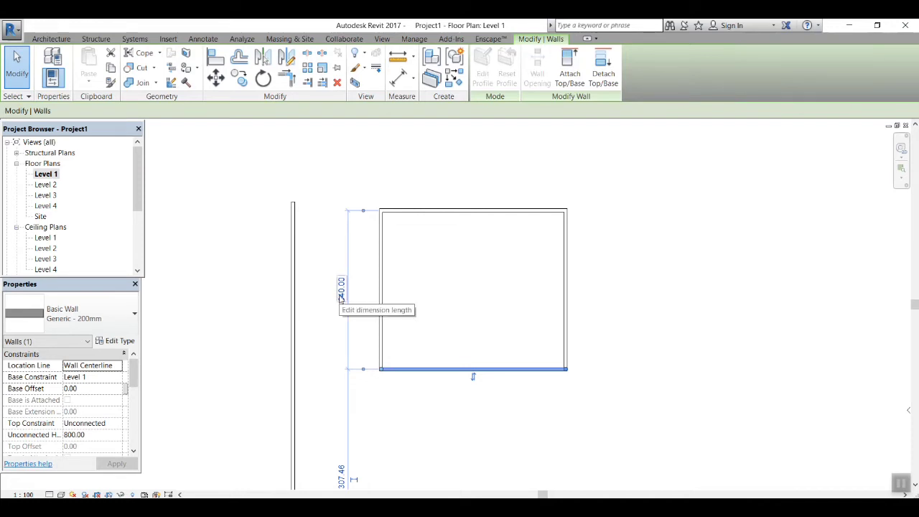
left_click(341, 296)
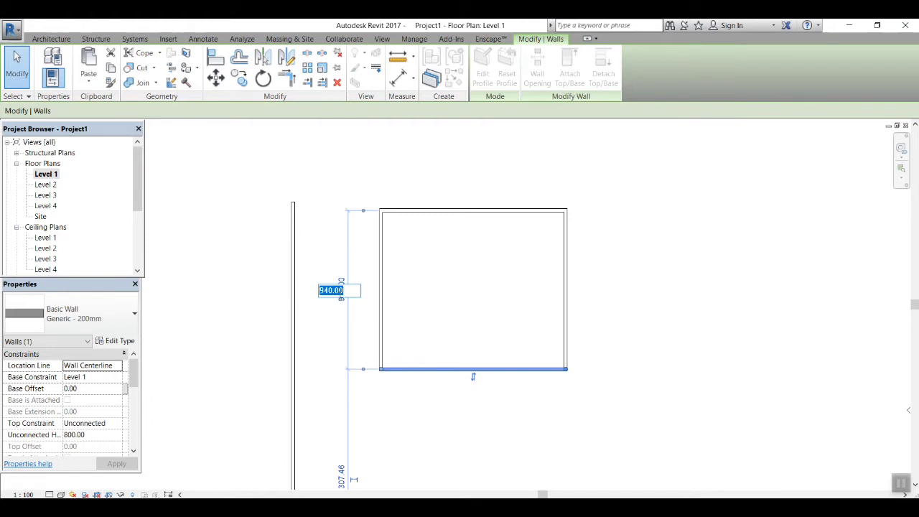
type("1500")
key("Return")
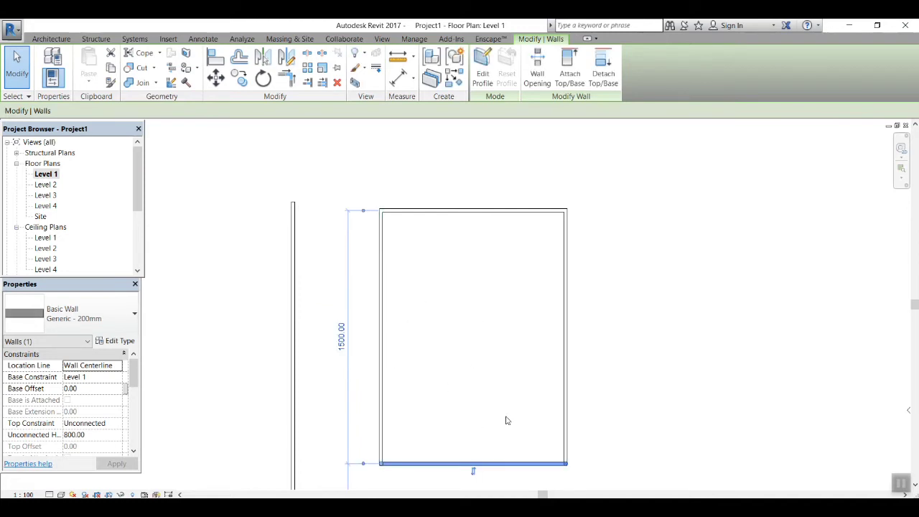
Move the rectangle's right wall by setting its distance from the left wall to 2200, and deselect it.
left_click(569, 307)
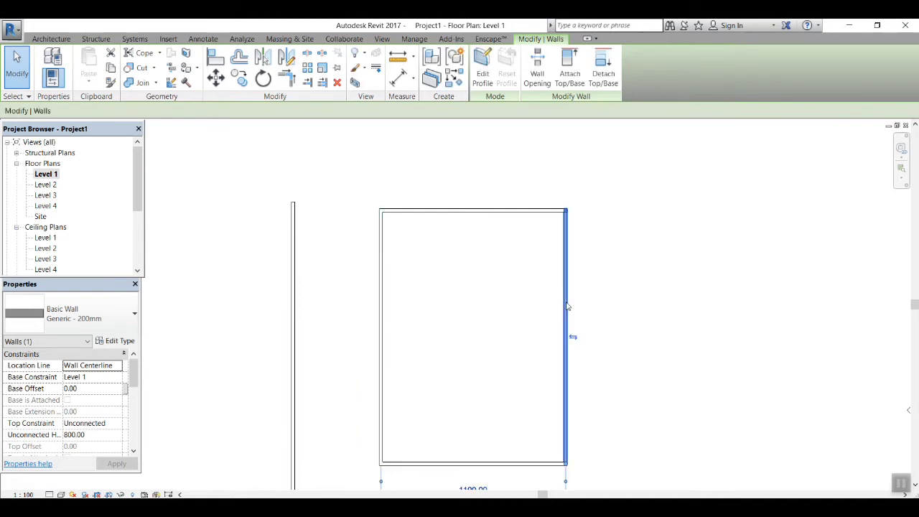
scroll(497, 347, "down", 1)
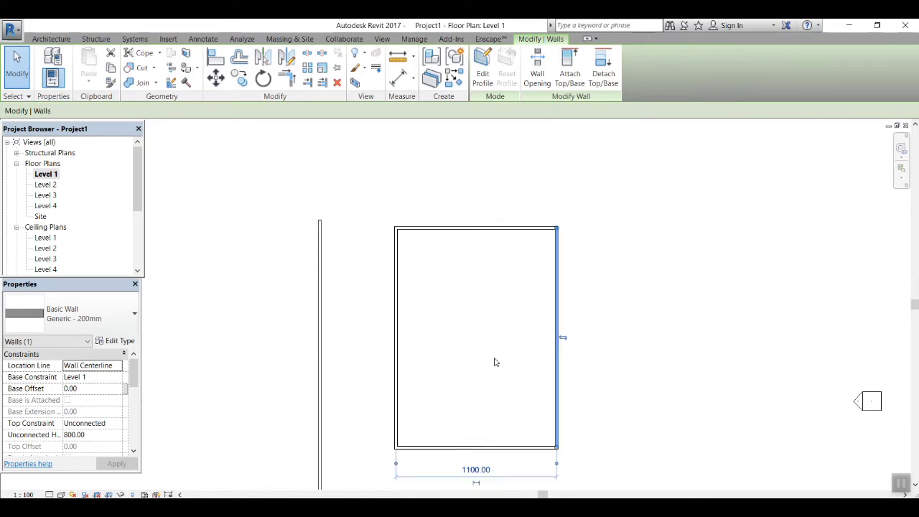
left_click(478, 470)
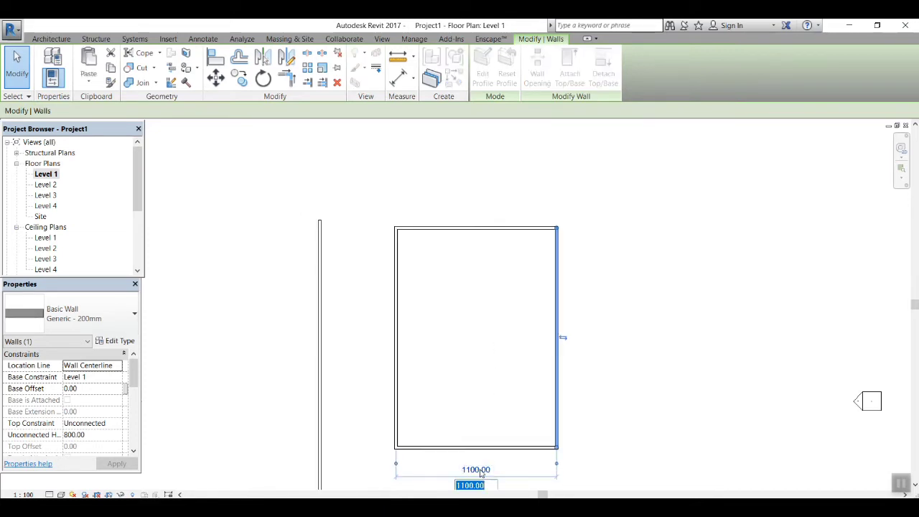
type("2200")
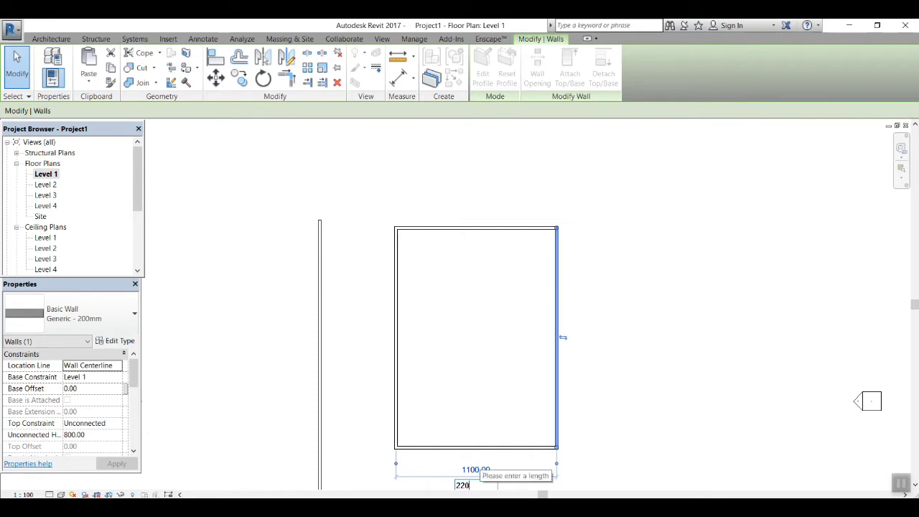
key("Return")
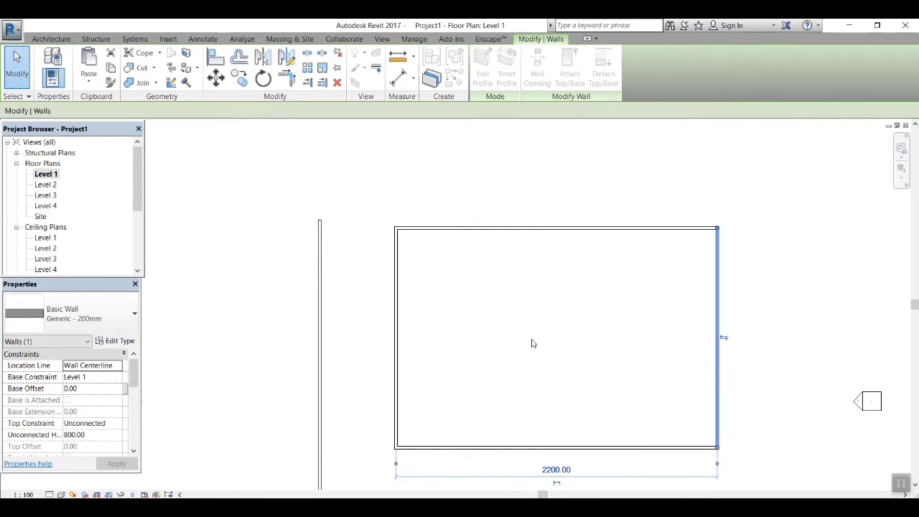
scroll(532, 343, "down", 1)
middle_click_drag(618, 377, 410, 346)
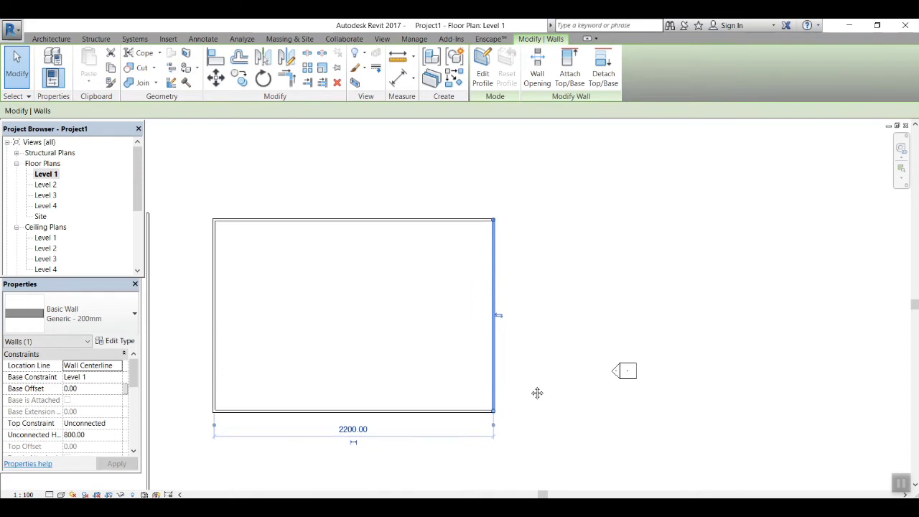
middle_click_drag(535, 391, 578, 383)
key("Escape")
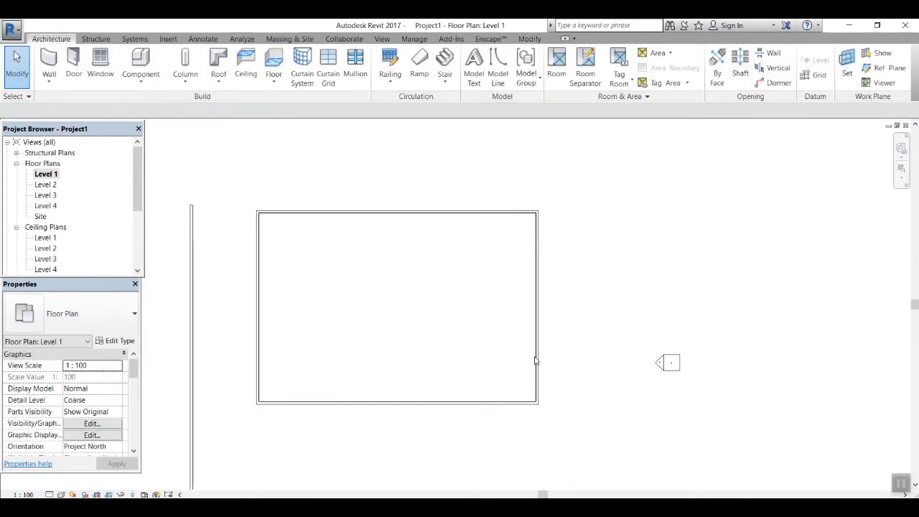
Draw a seven-sided inscribed polygon of walls with a radius of about 710 between the elevation markers.
left_click(48, 63)
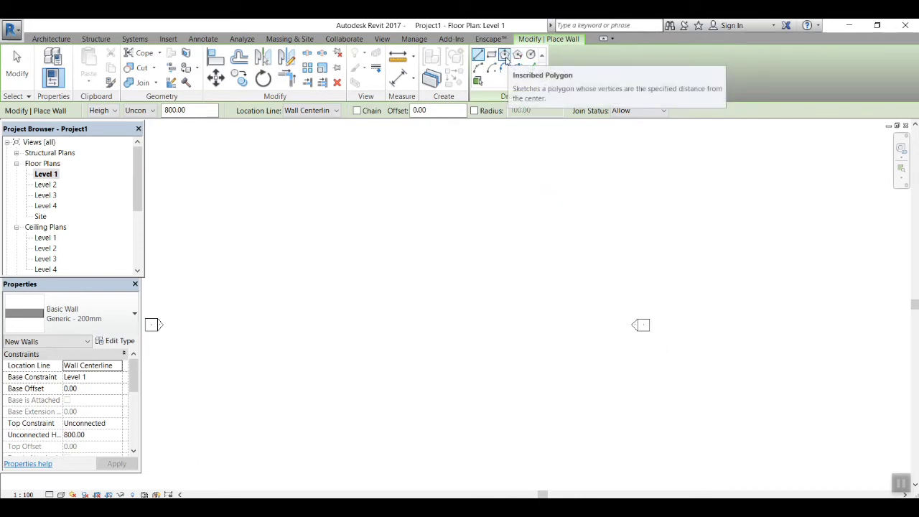
left_click(505, 56)
middle_click_drag(432, 304, 548, 287)
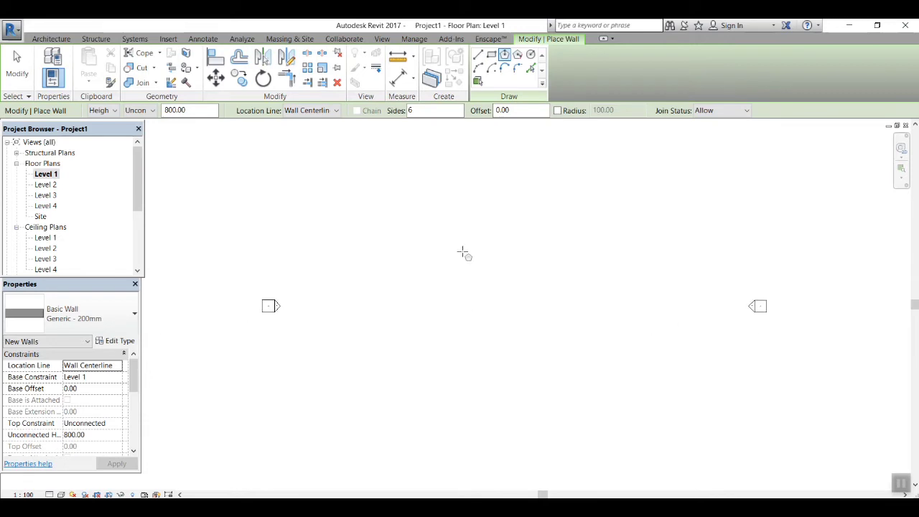
left_click(398, 298)
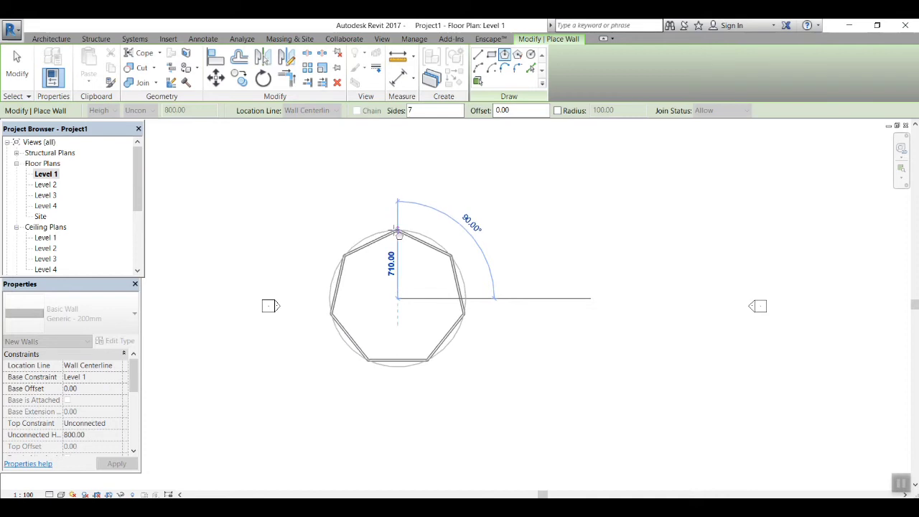
left_click(394, 231)
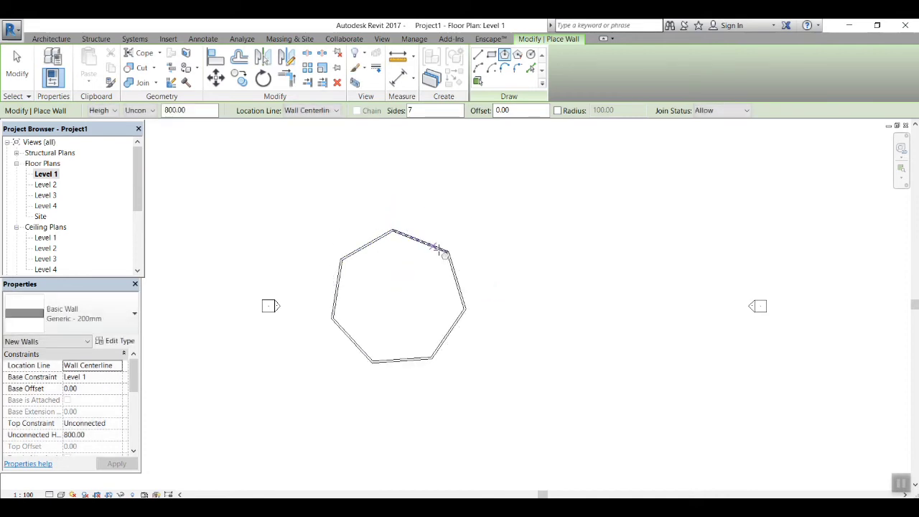
Draw two smaller seven-sided inscribed polygon walls, one right of the large heptagon and one near the left elevation marker.
left_click(525, 310)
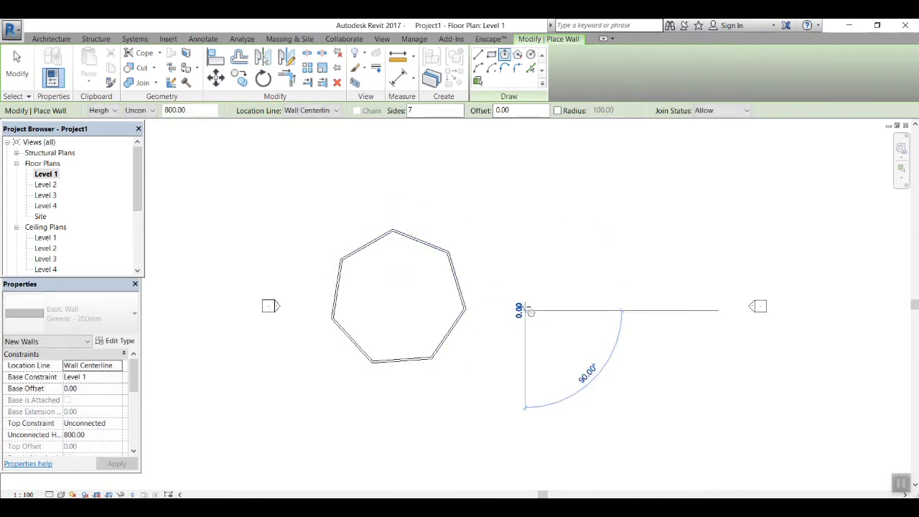
left_click(527, 271)
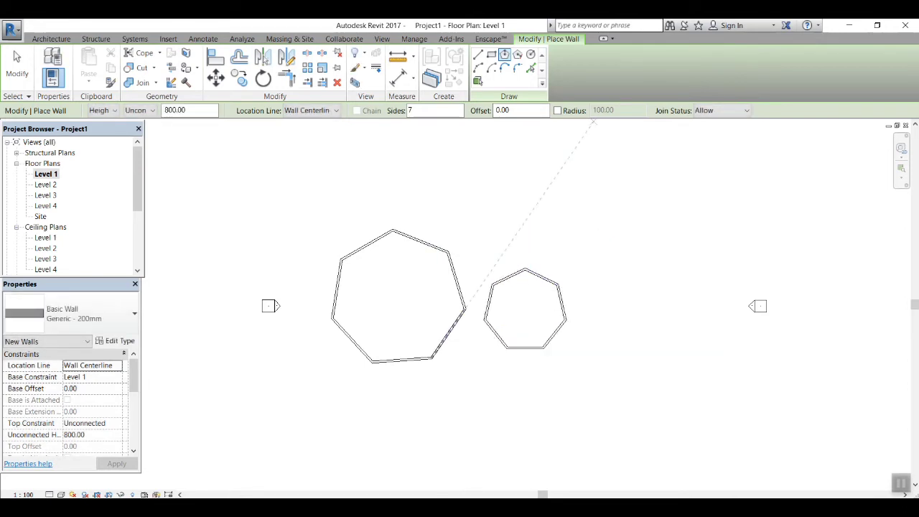
left_click(293, 288)
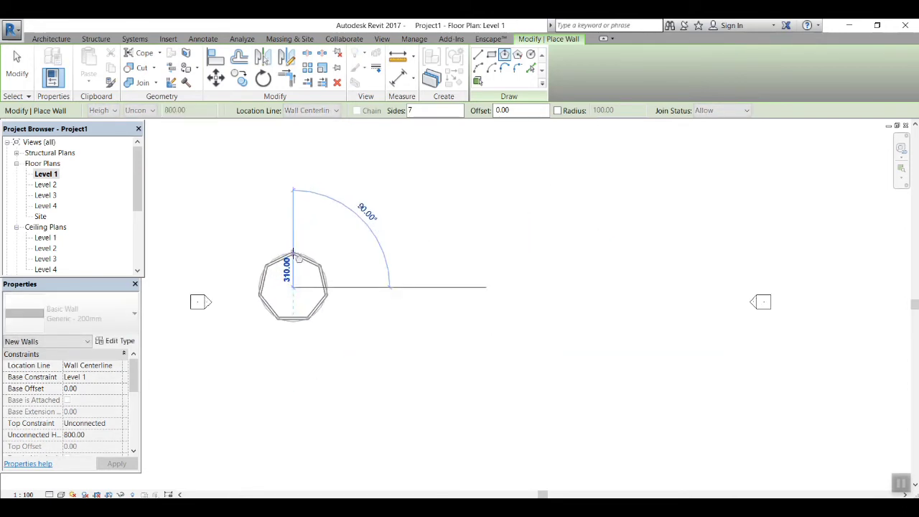
left_click(291, 247)
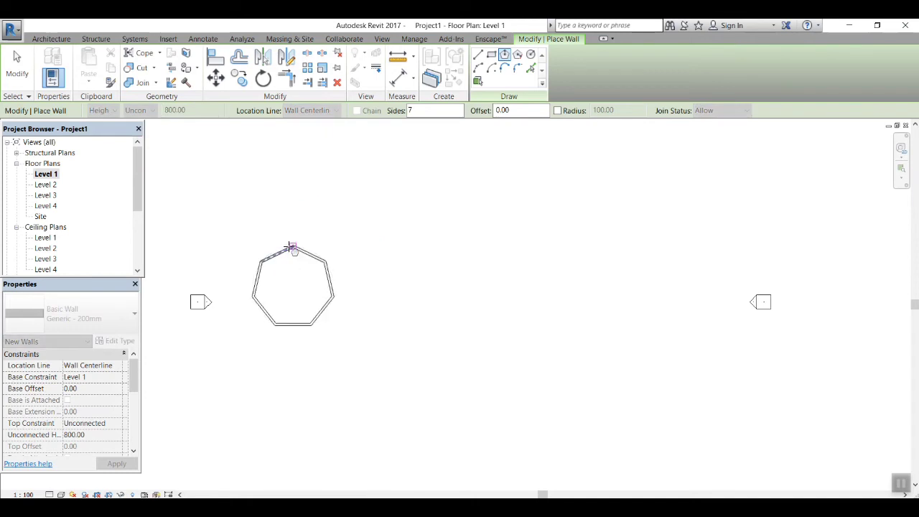
Draw a seven-sided circumscribed polygon of walls with a radius of about 490 to the right of the small heptagon.
left_click(518, 56)
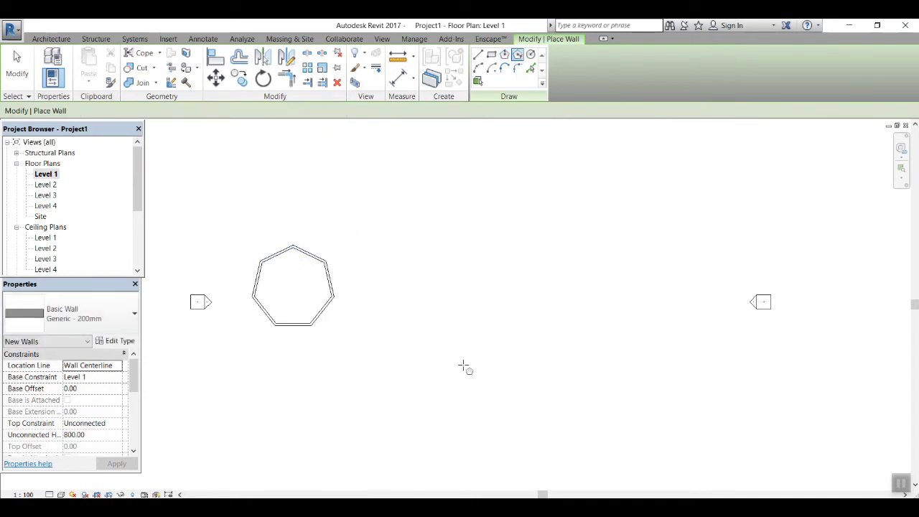
left_click(461, 289)
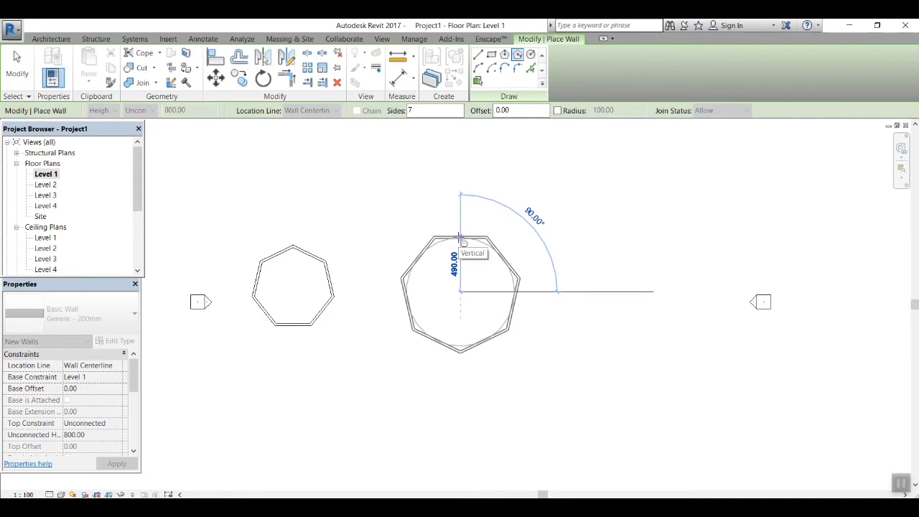
left_click(460, 237)
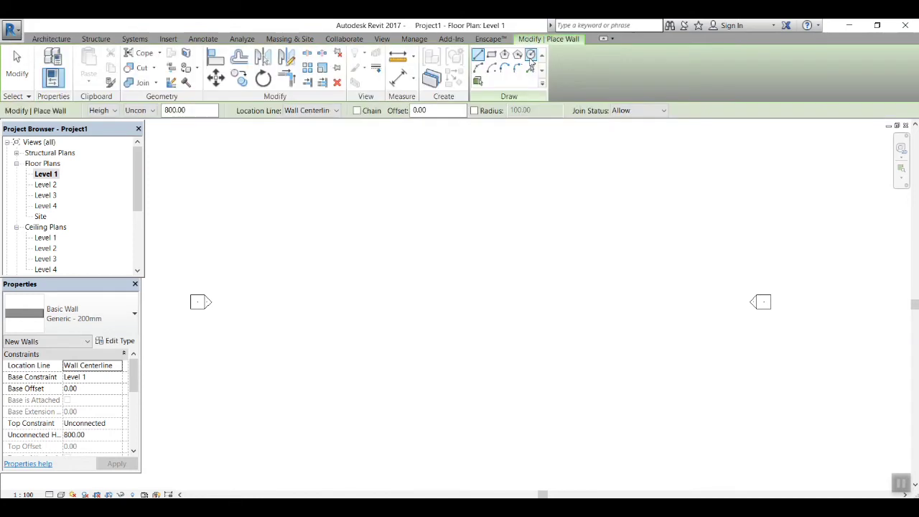
Draw a circular wall with a radius of 300 between the two elevation markers.
left_click(531, 54)
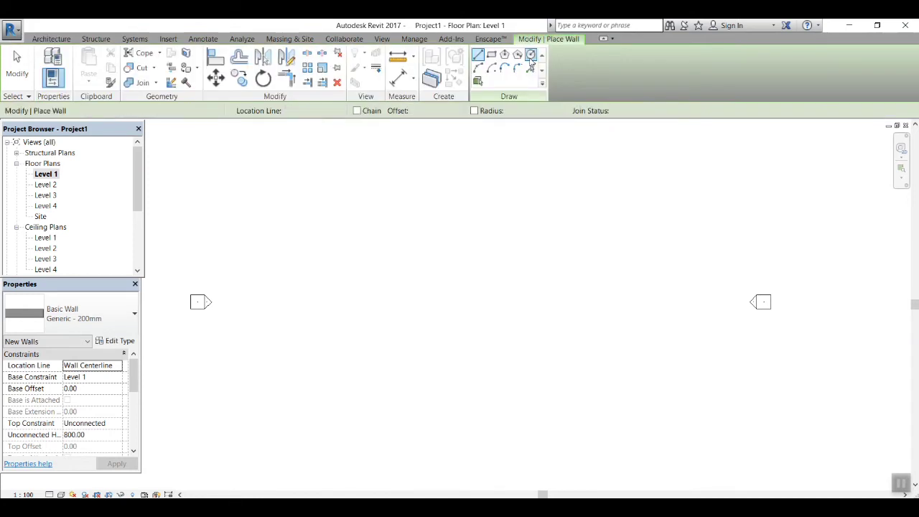
left_click(381, 313)
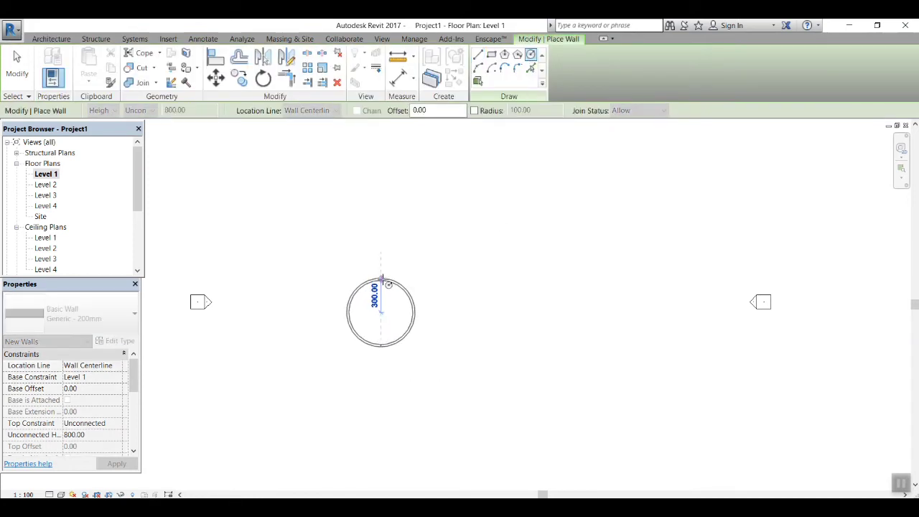
type("300")
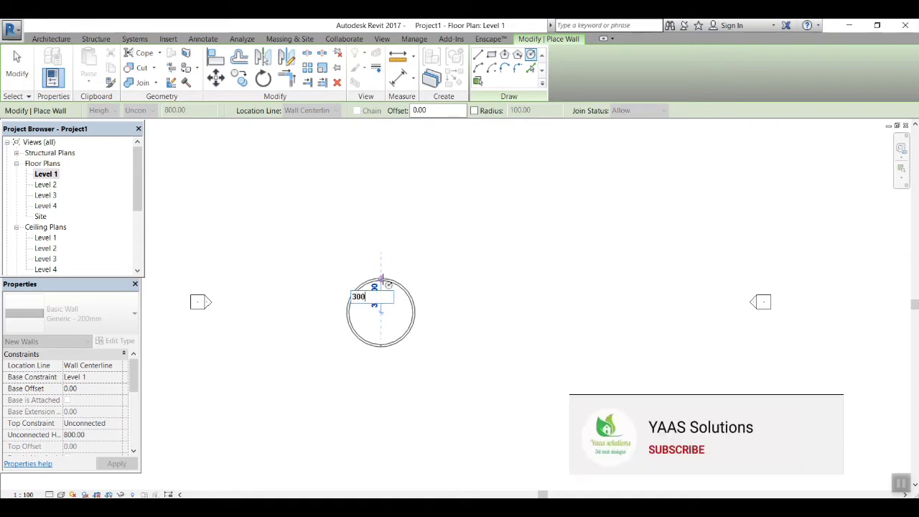
key("Return")
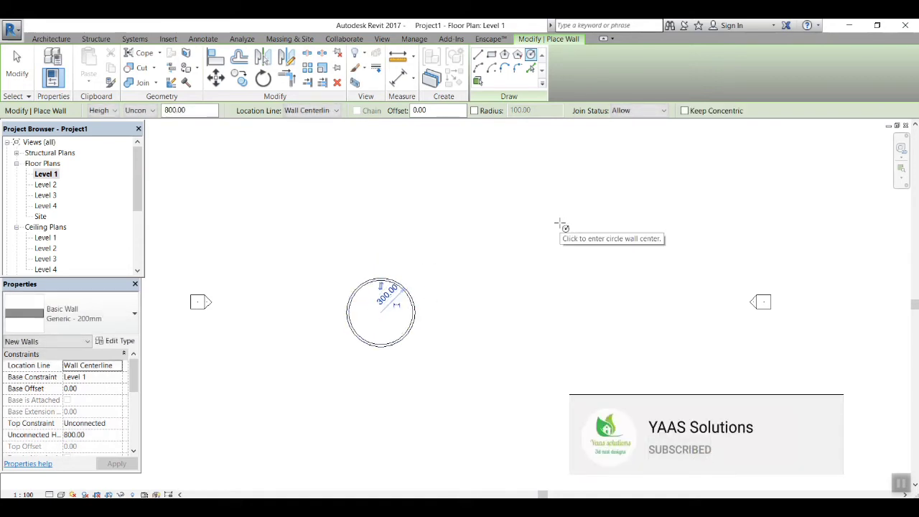
Draw a start-end-radius arc wall above the circular wall, with a radius of about 528 and a sweep of about 139°.
left_click(478, 68)
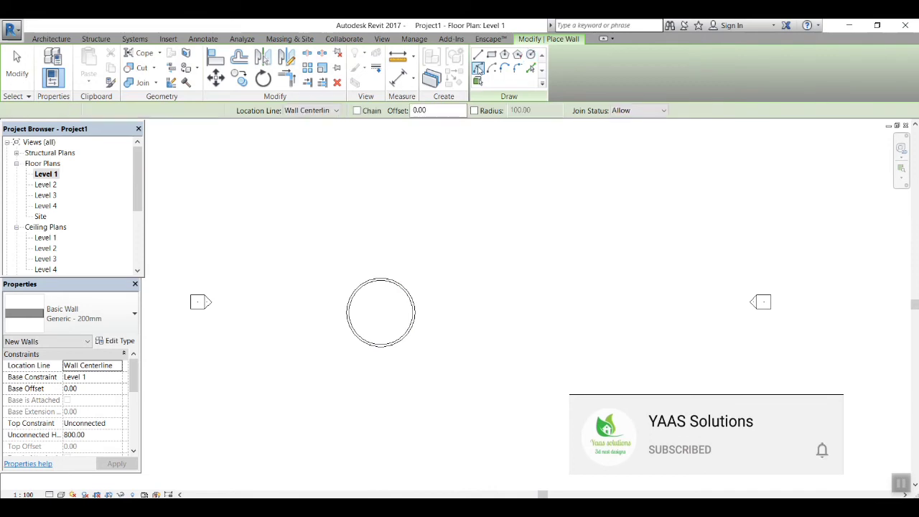
left_click(316, 214)
left_click(426, 214)
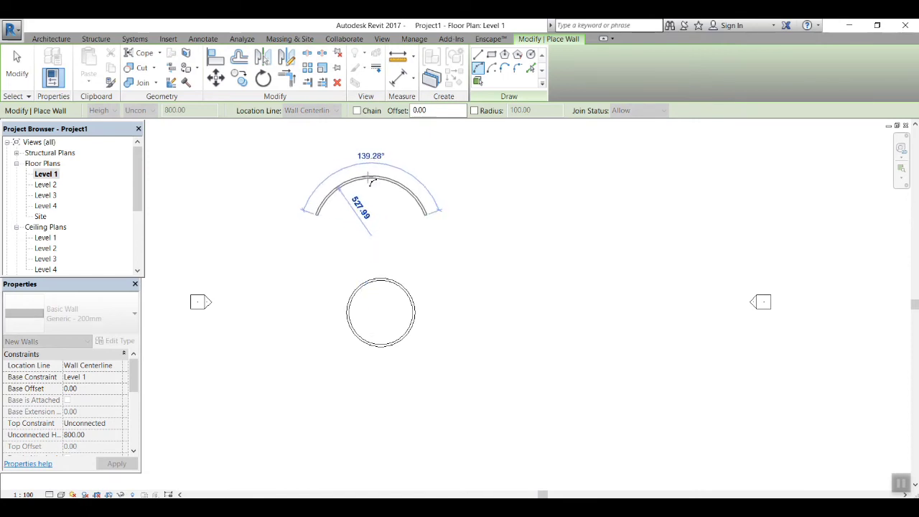
left_click(371, 181)
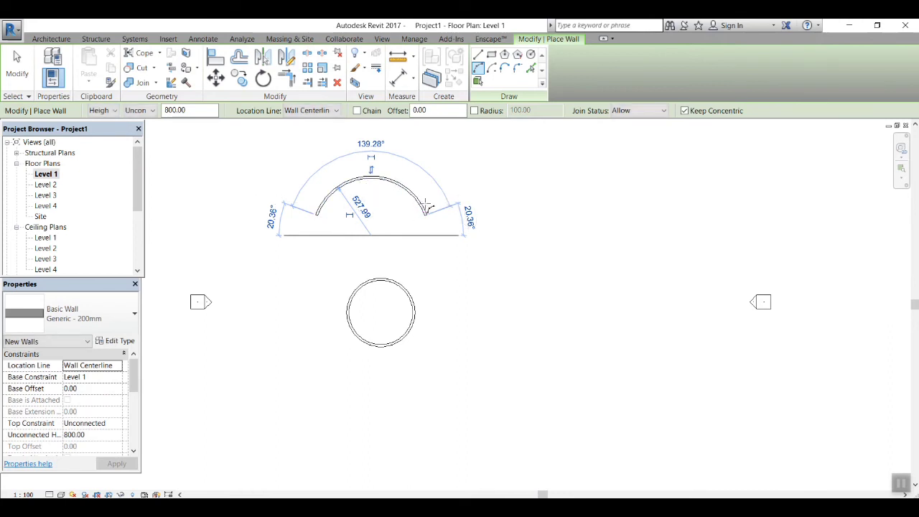
key("Escape")
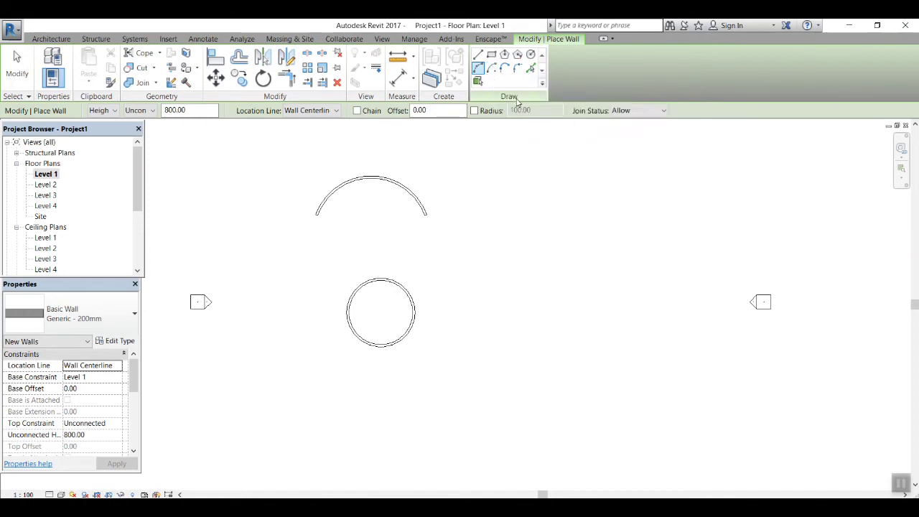
Draw a center-ends arc wall between the circular wall and the east elevation marker, with a radius of about 440 and a 150° sweep.
left_click(492, 70)
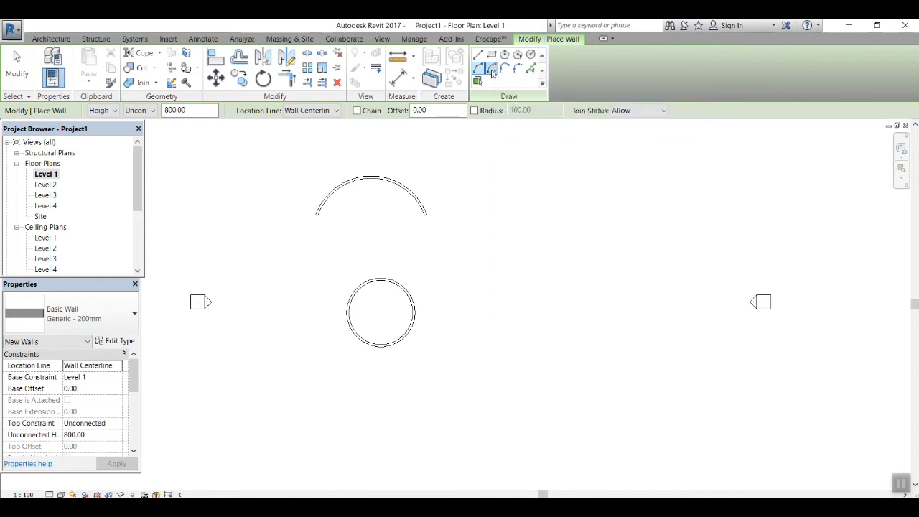
left_click(541, 270)
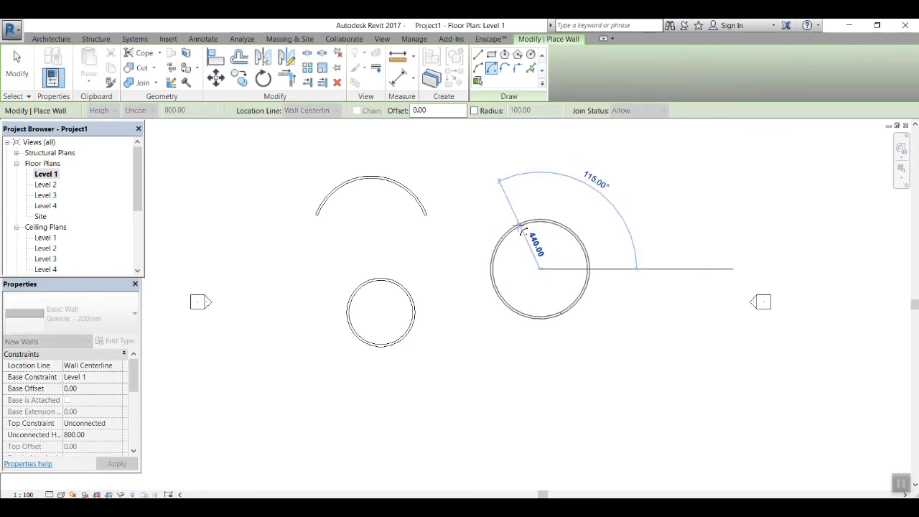
left_click(522, 230)
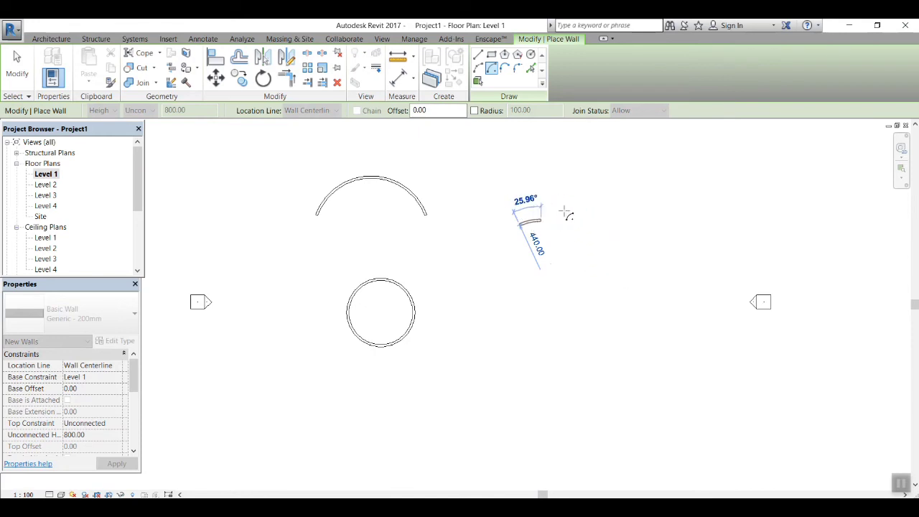
type("1")
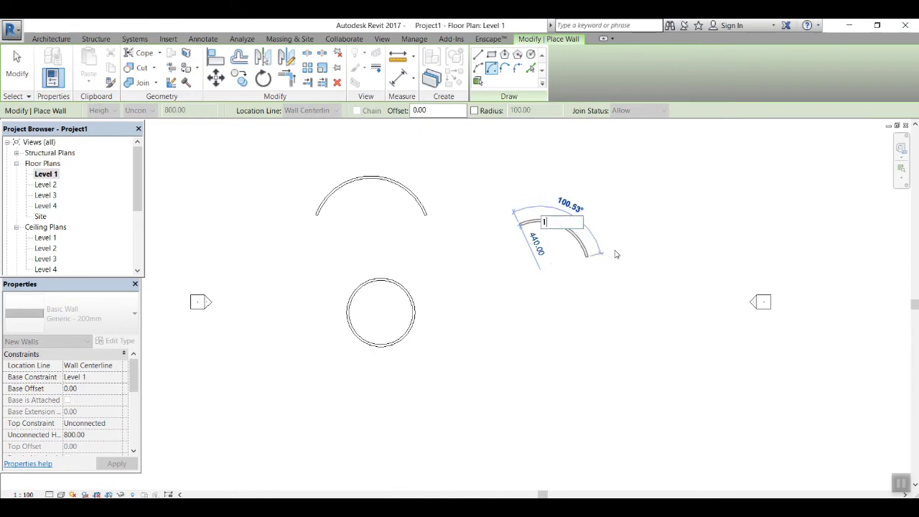
type("50")
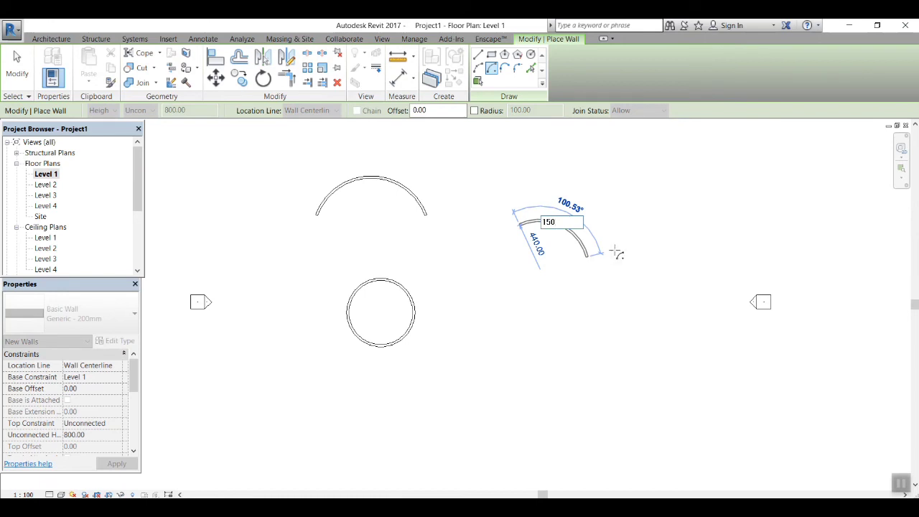
key("Return")
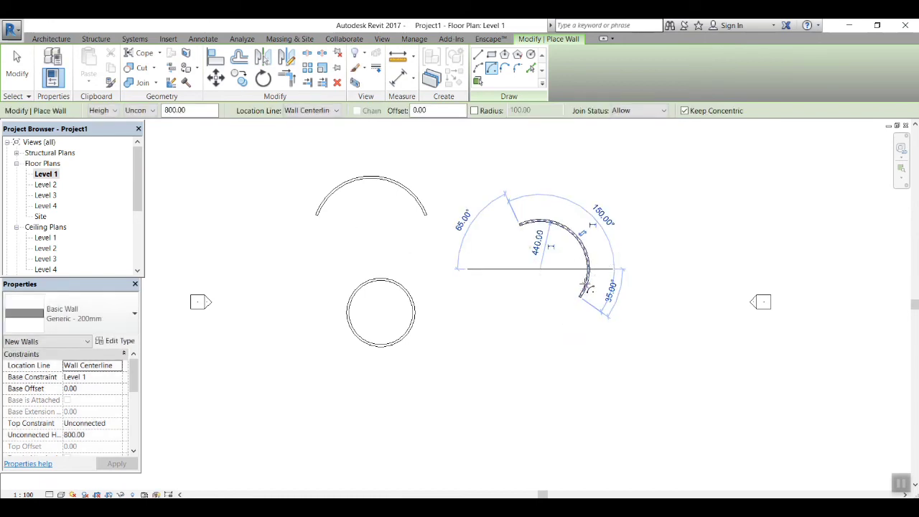
key("Escape")
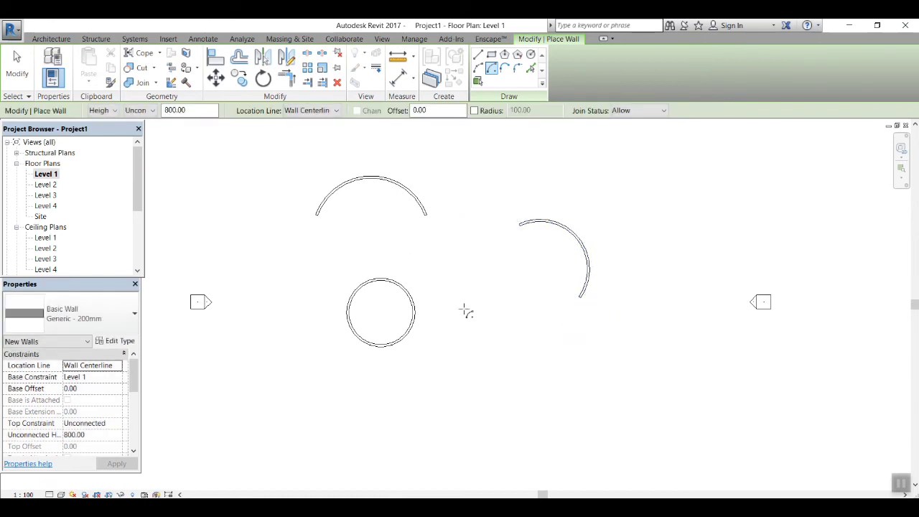
key("Escape")
Delete the circular wall and the arc wall above it.
left_click_drag(269, 166, 437, 390)
key("Delete")
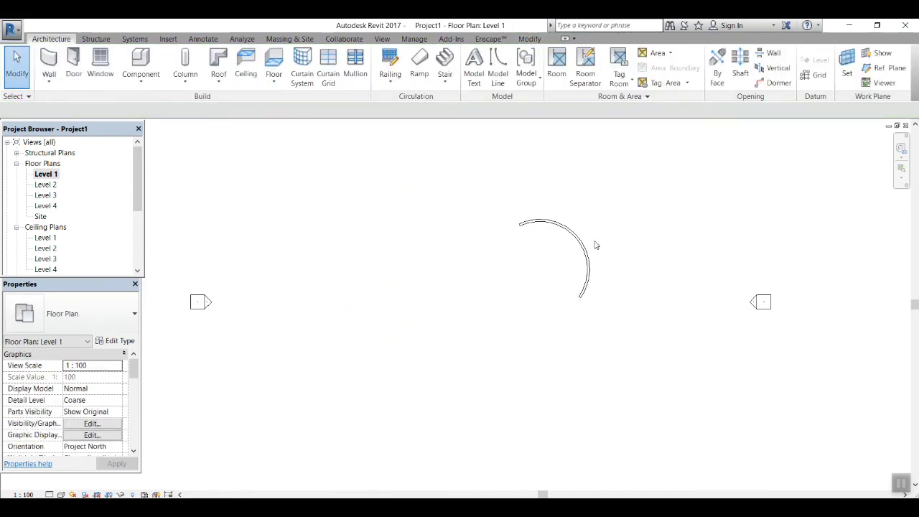
Set the remaining arc wall's radius to 200.
left_click(587, 256)
middle_click_drag(537, 390, 319, 448)
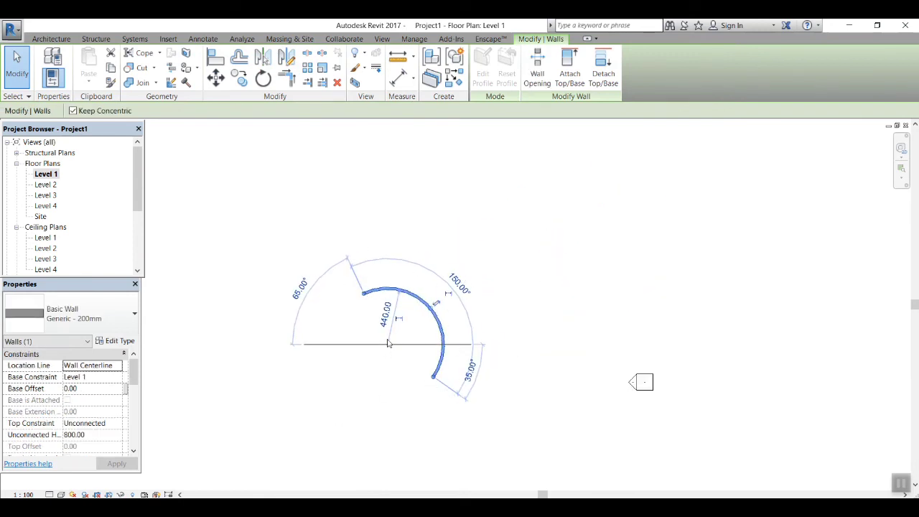
left_click(386, 314)
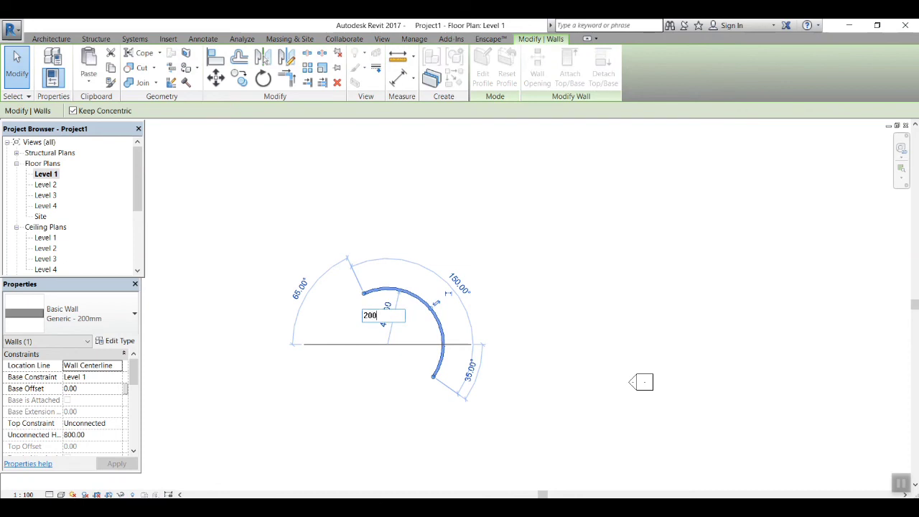
type("200")
key("Return")
Set the arc wall's sweep angle to 60° and deselect the wall.
left_click(463, 284)
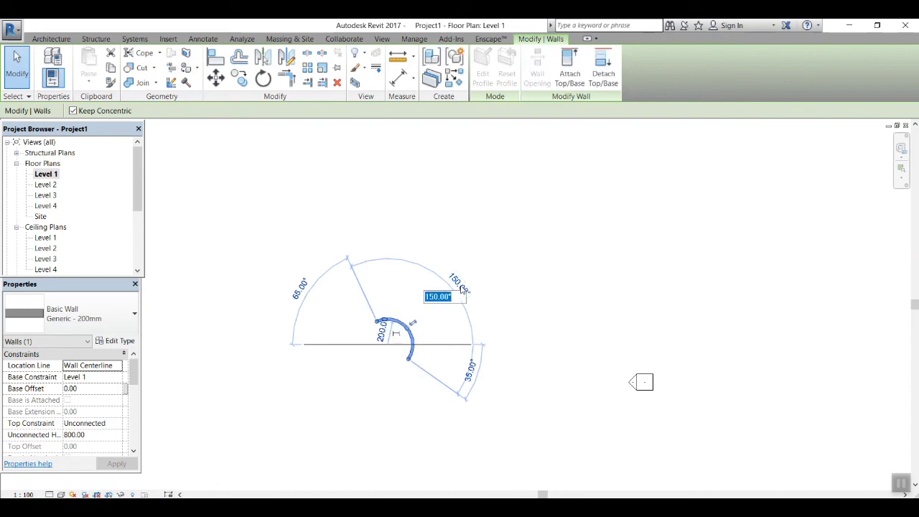
type("60")
key("Return")
scroll(409, 339, "up", 4)
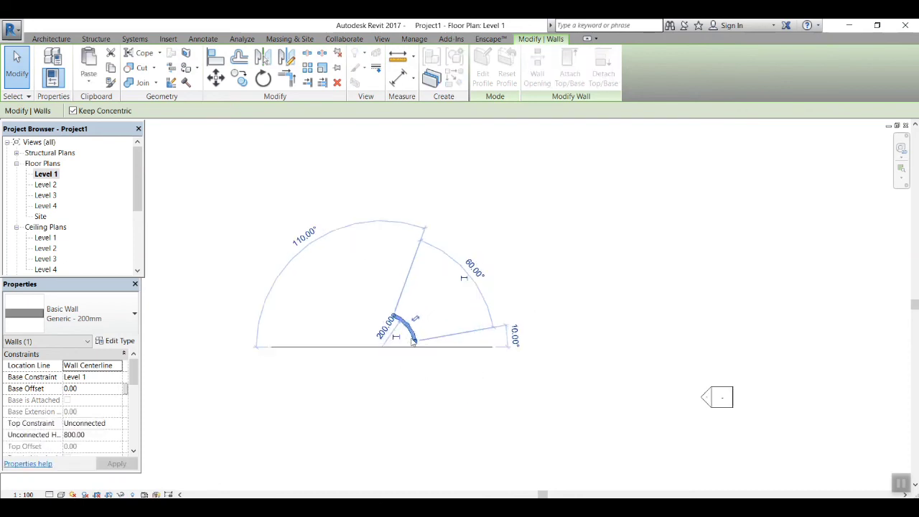
left_click(364, 309)
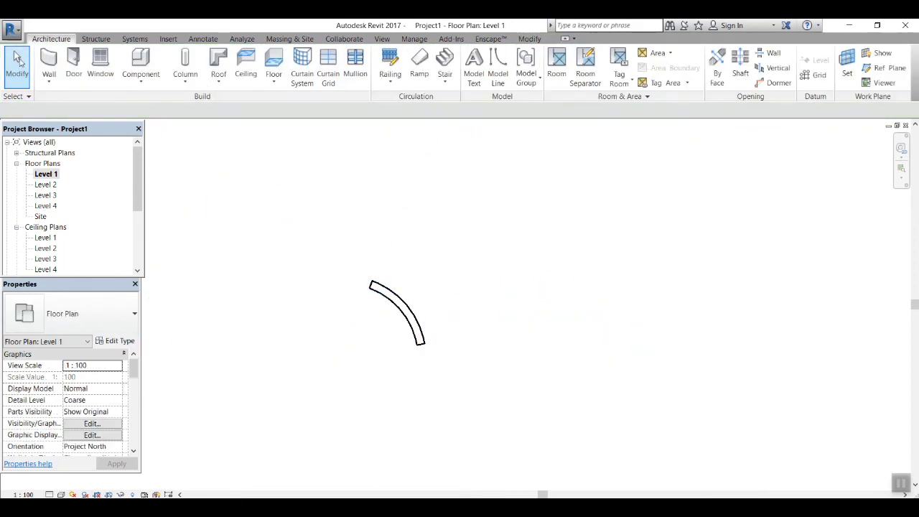
left_click(49, 63)
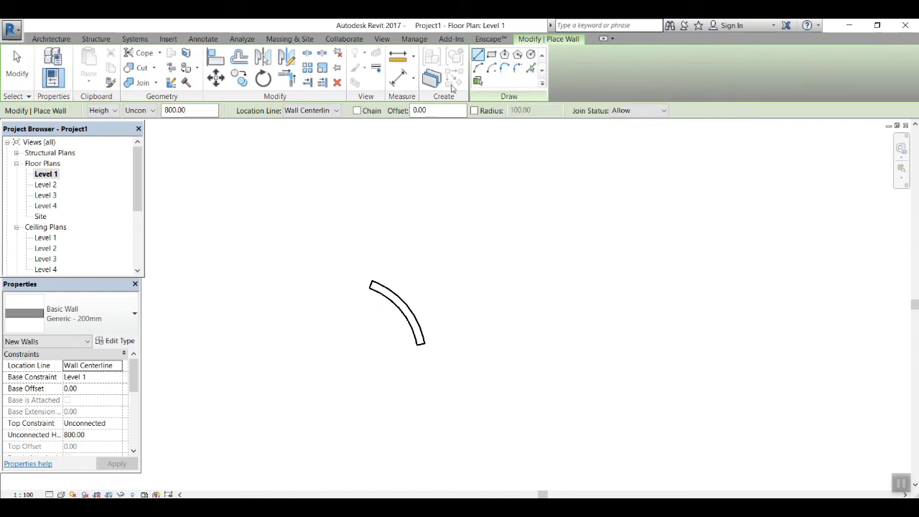
key("Escape")
middle_click_drag(406, 285, 546, 266)
scroll(506, 271, "down", 1)
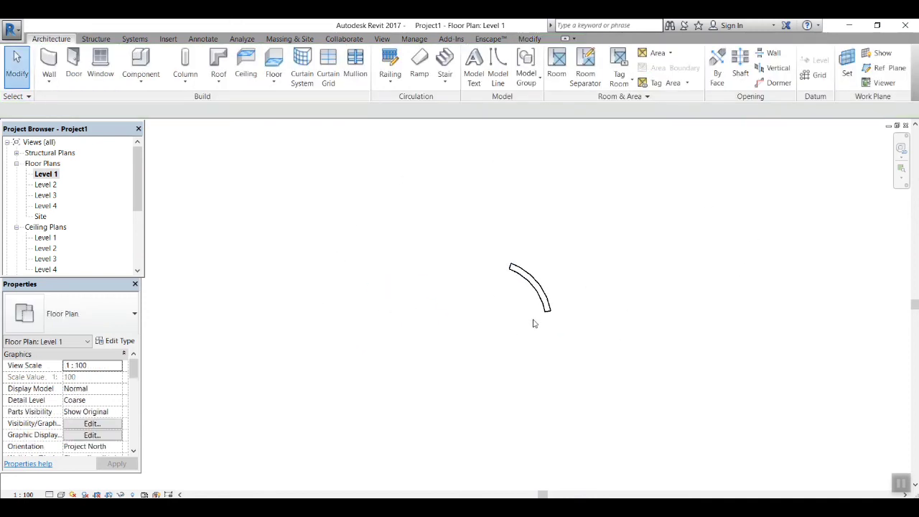